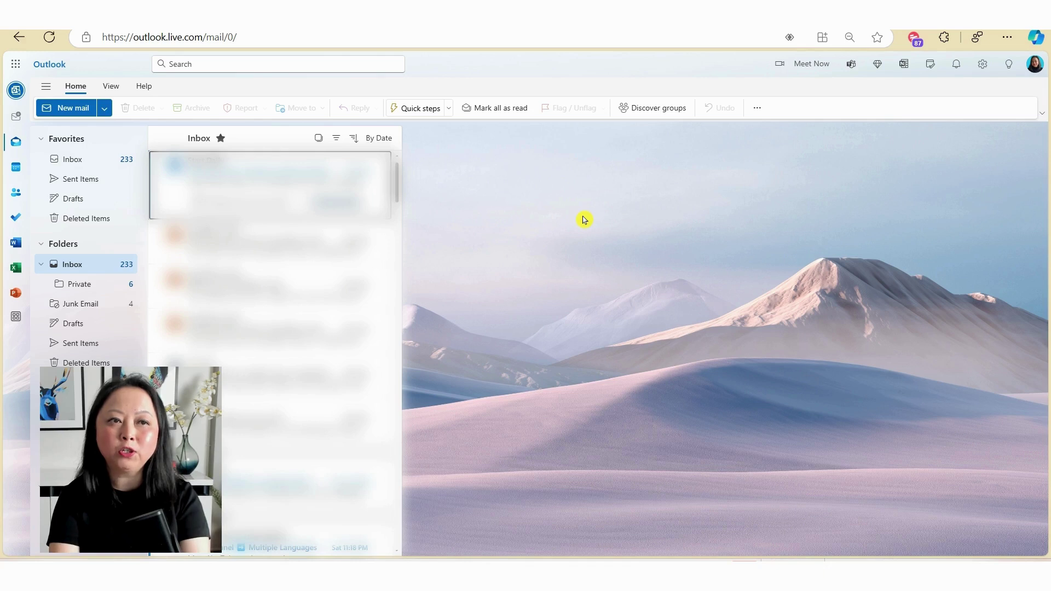
Start a new email and open the Draft with Copilot prompt box.
left_click(85, 111)
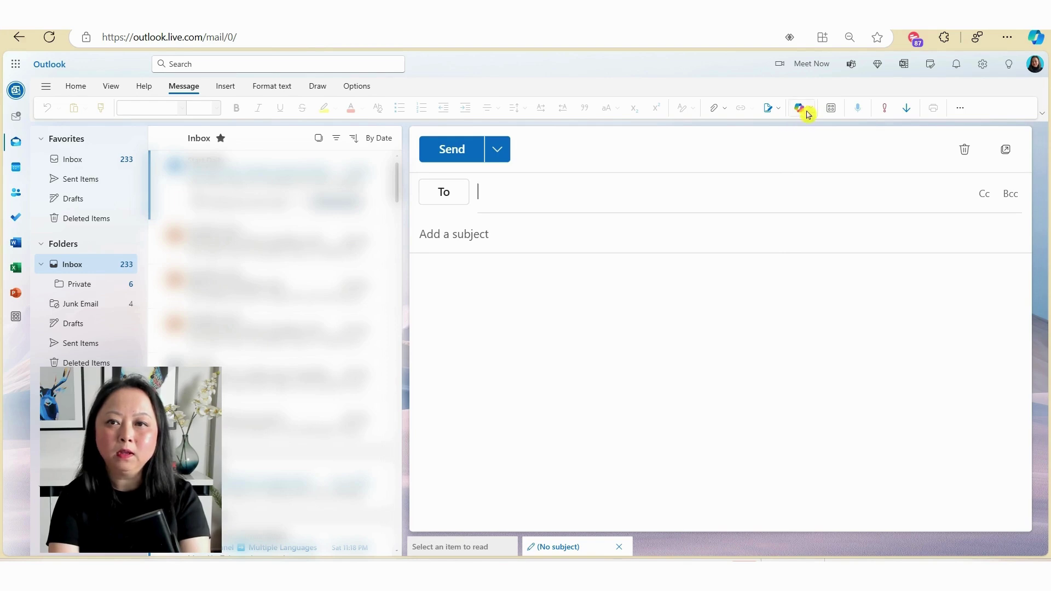
left_click(810, 110)
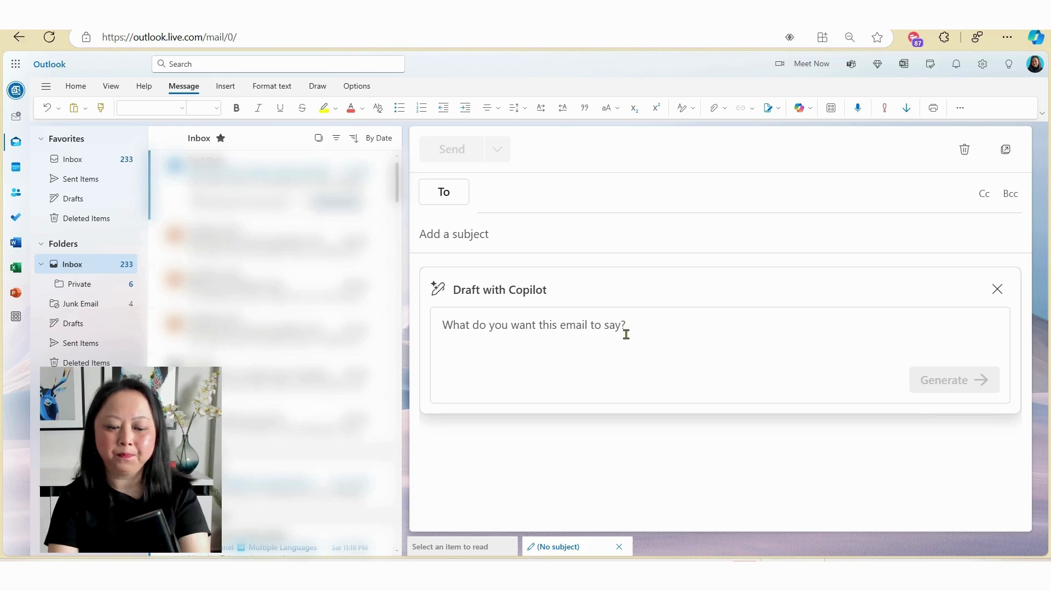
Paste the online survey request prompt and generate a Copilot draft.
type("Write an email to the team asking them to participate in an online survey")
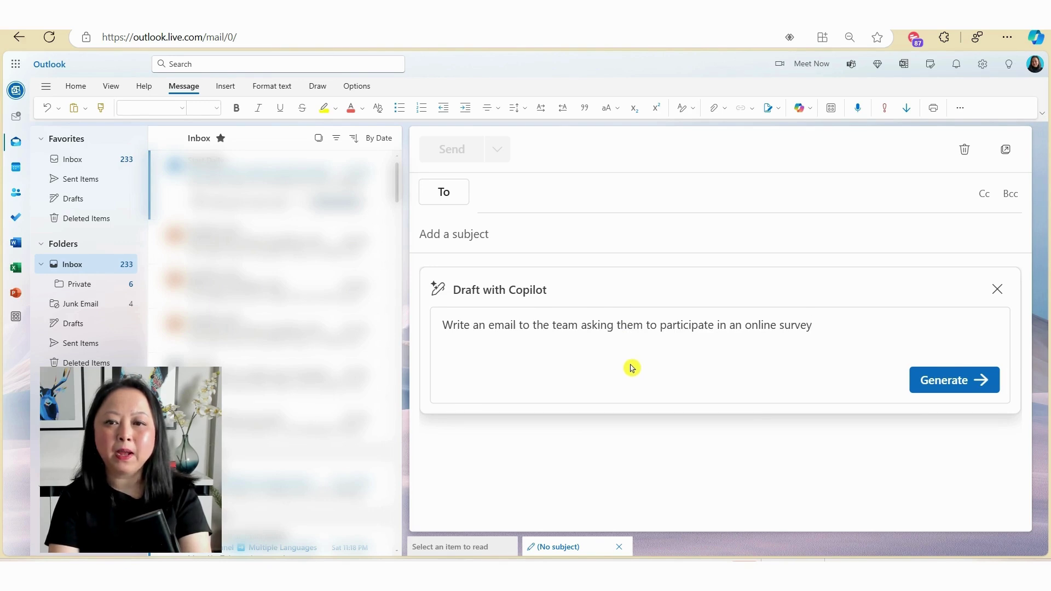
left_click(552, 332)
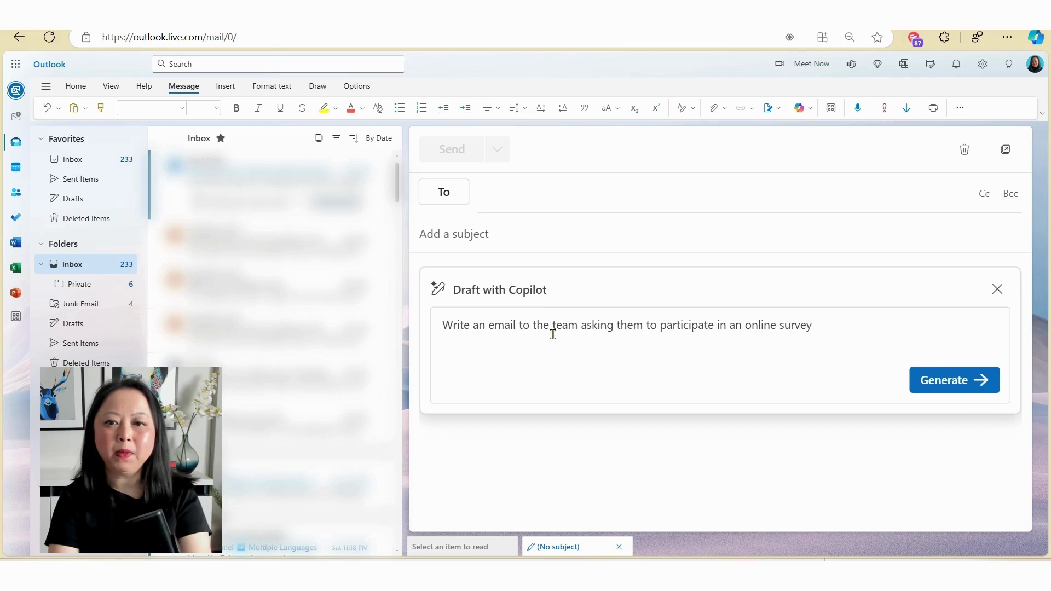
left_click(966, 382)
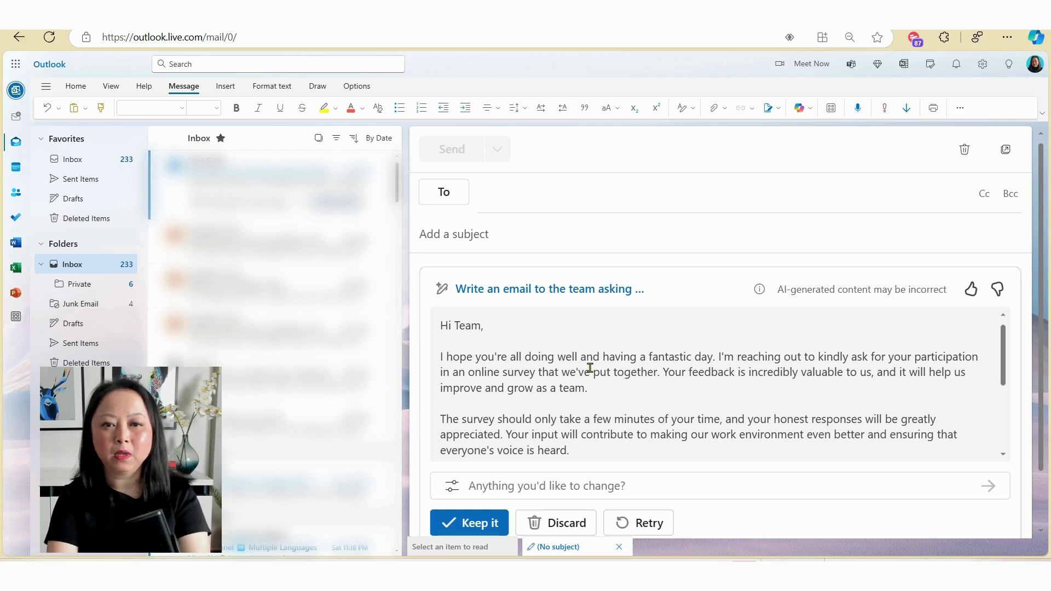
Discard that draft and paste the detailed 5-minute manual handling survey prompt into a new Copilot request.
left_click(552, 528)
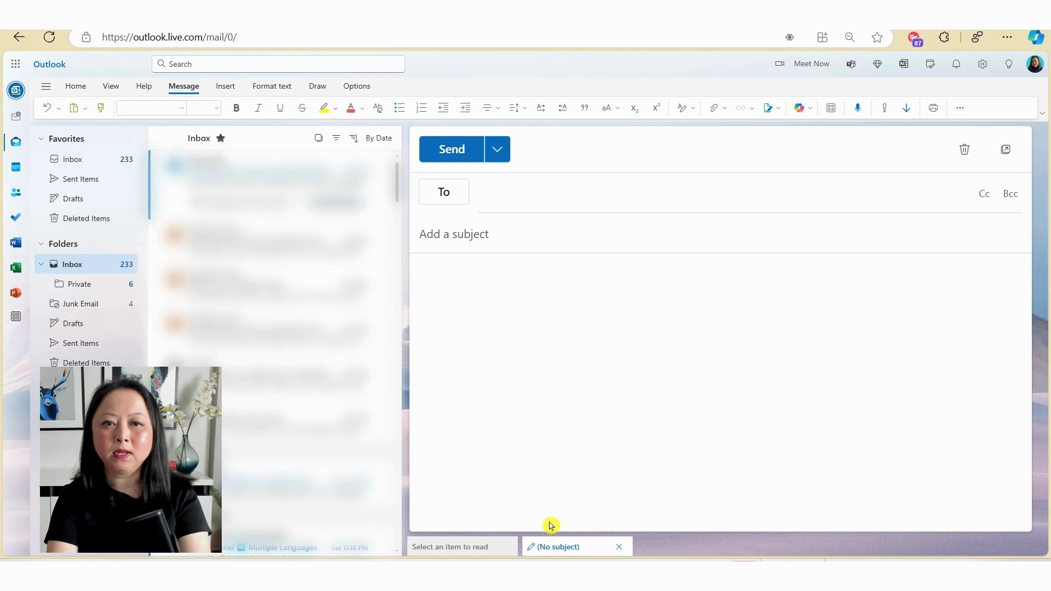
left_click(801, 109)
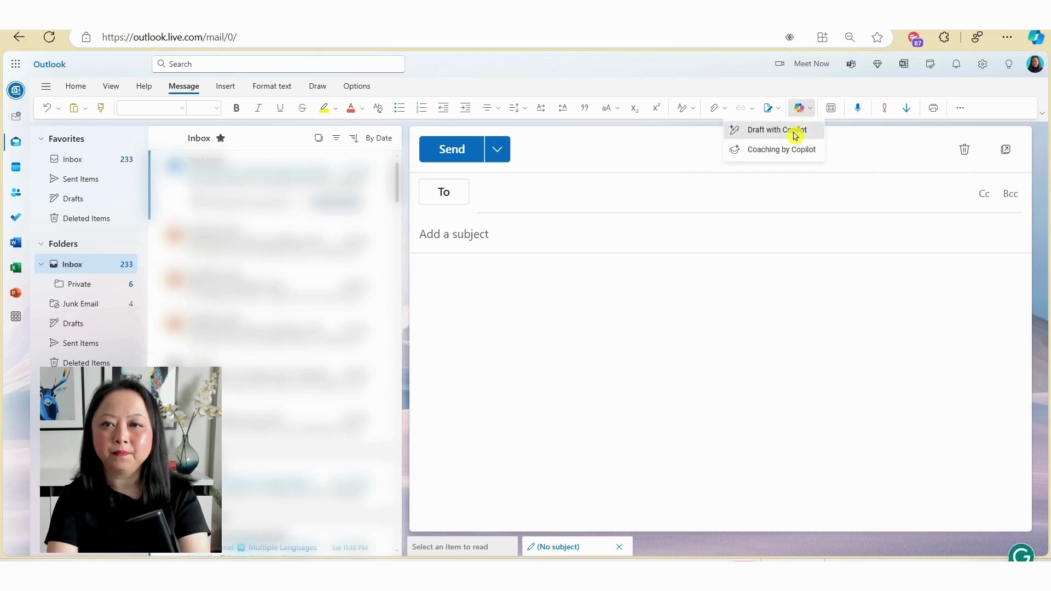
left_click(792, 131)
type("Write an email to the team asking them to participate in a 5-minute survey about today’s manual handling training session. Include a section to add the link to the online survey. Lets the team know that the feedback will be used to improve future training sessions and ask that they complete the survey by COB Friday 1 November 2024.")
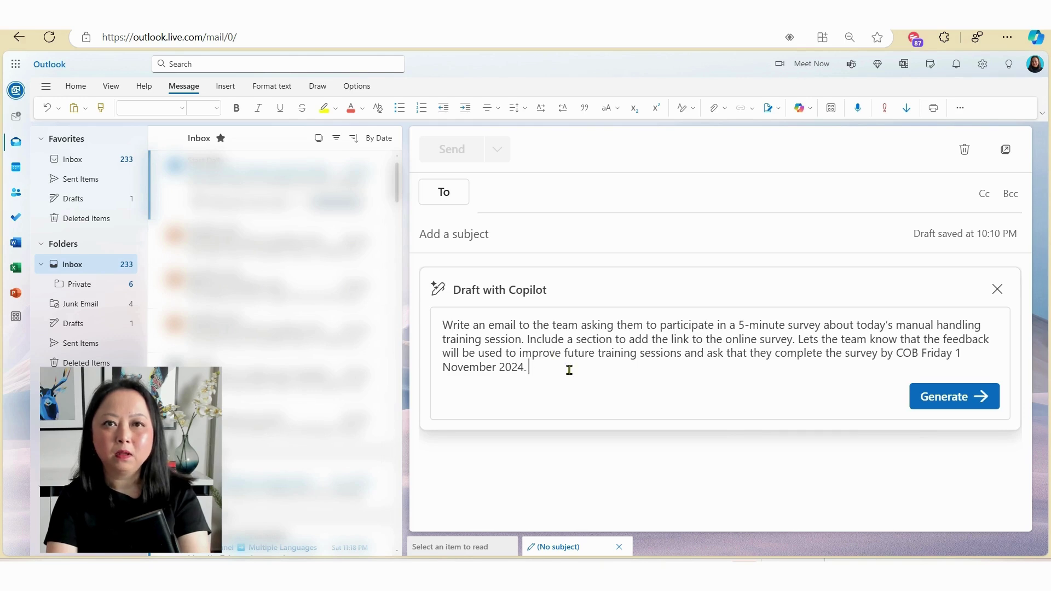
Generate the manual handling survey draft, scroll through it, and dismiss the edit suggestions.
left_click(920, 392)
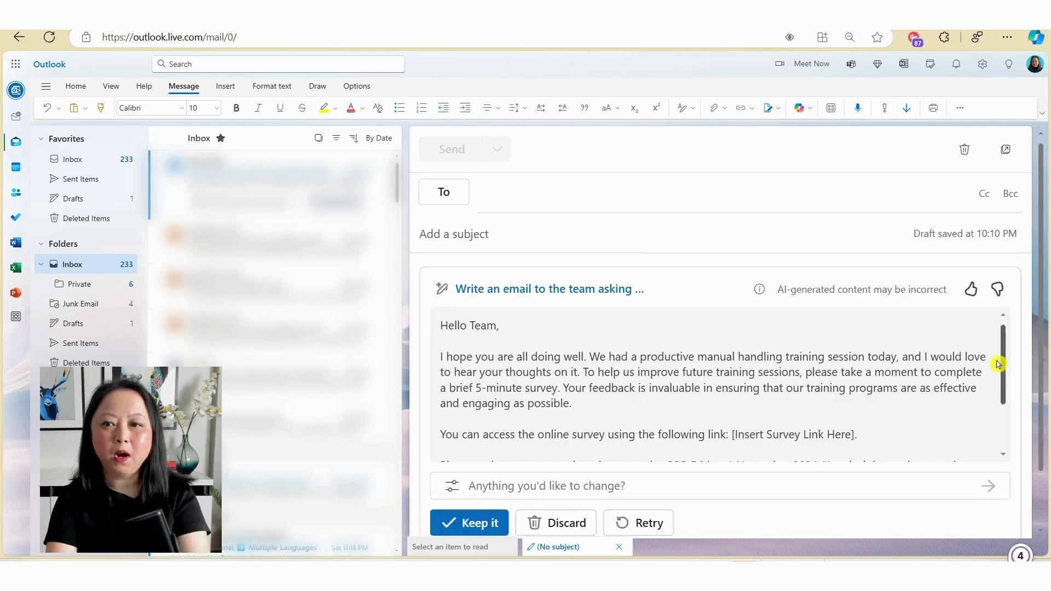
left_click_drag(1002, 347, 1003, 376)
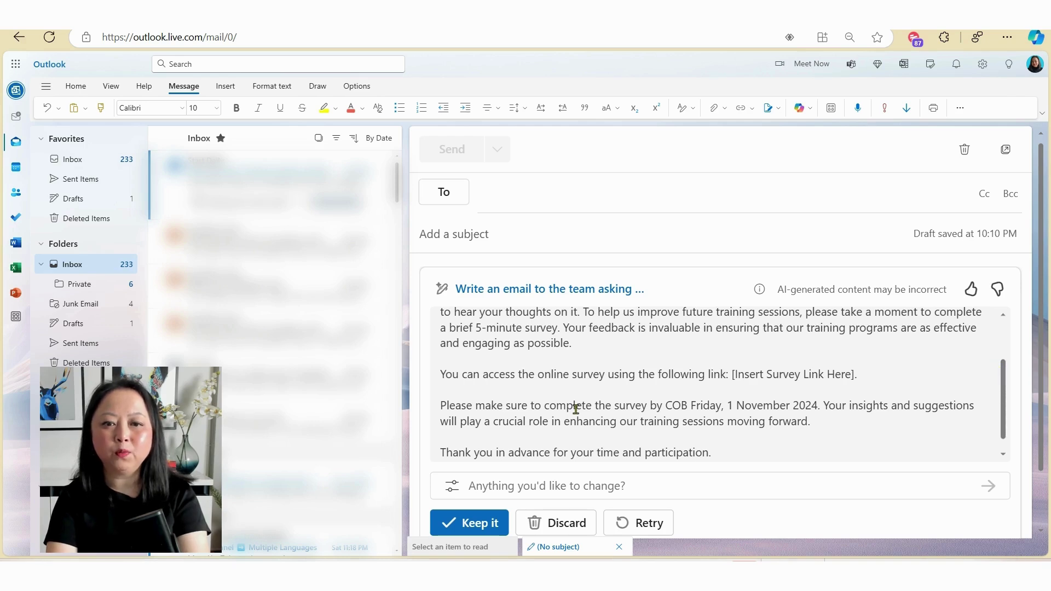
left_click(453, 489)
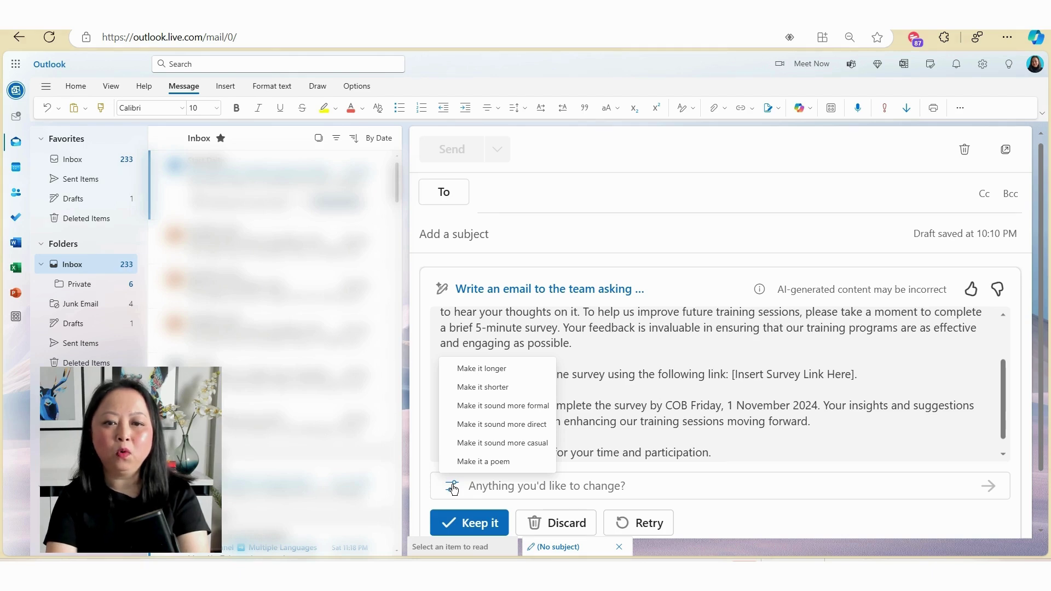
left_click(627, 430)
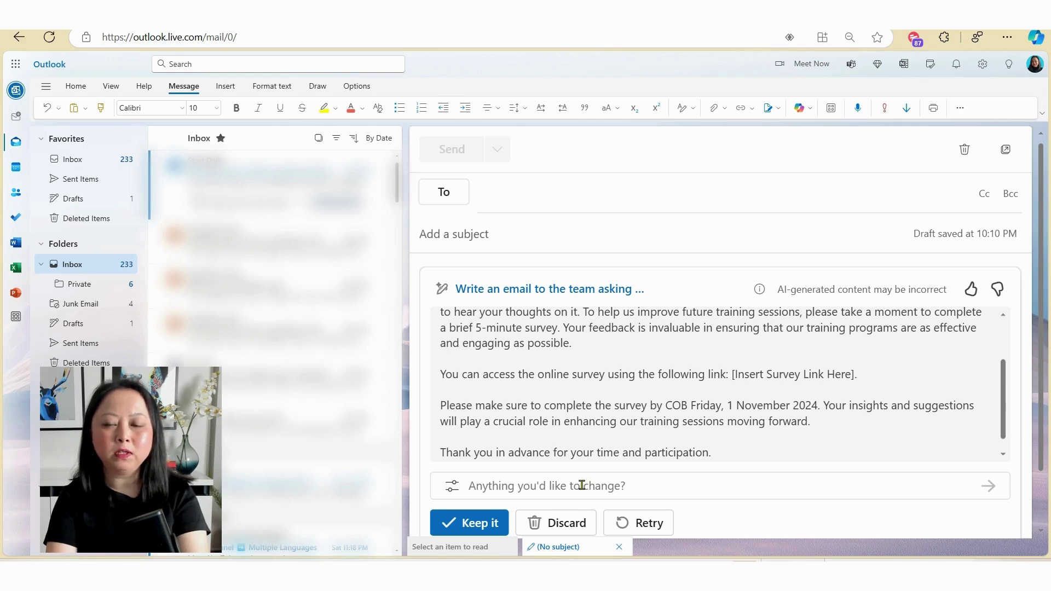
Ask Copilot to make it a 10-minute survey due COB Friday 8 November 2024.
type("Change the due date to the 8th of November and estimated completion time to 10 minutes")
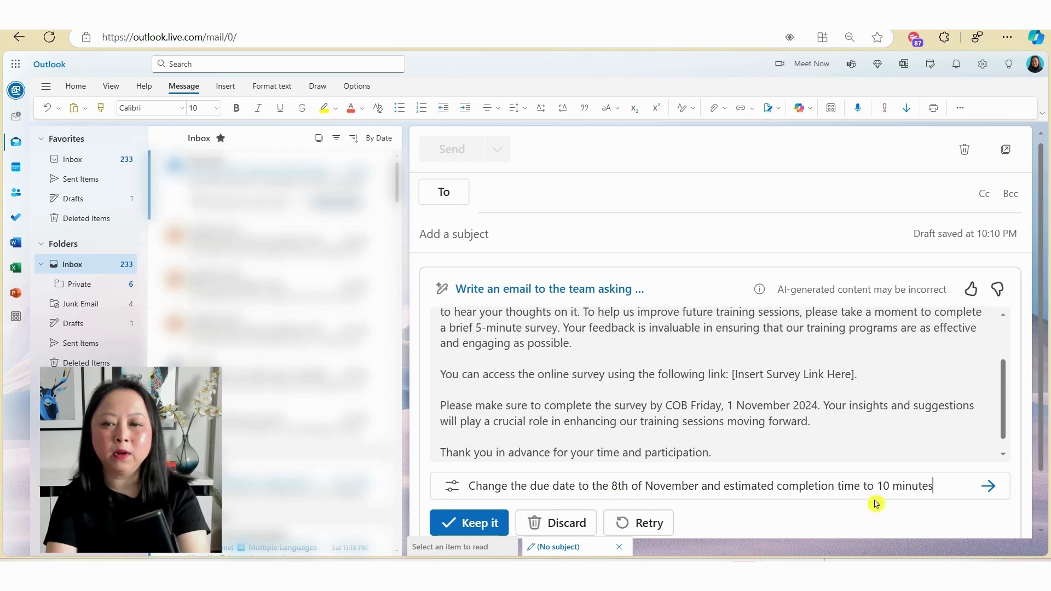
left_click(990, 487)
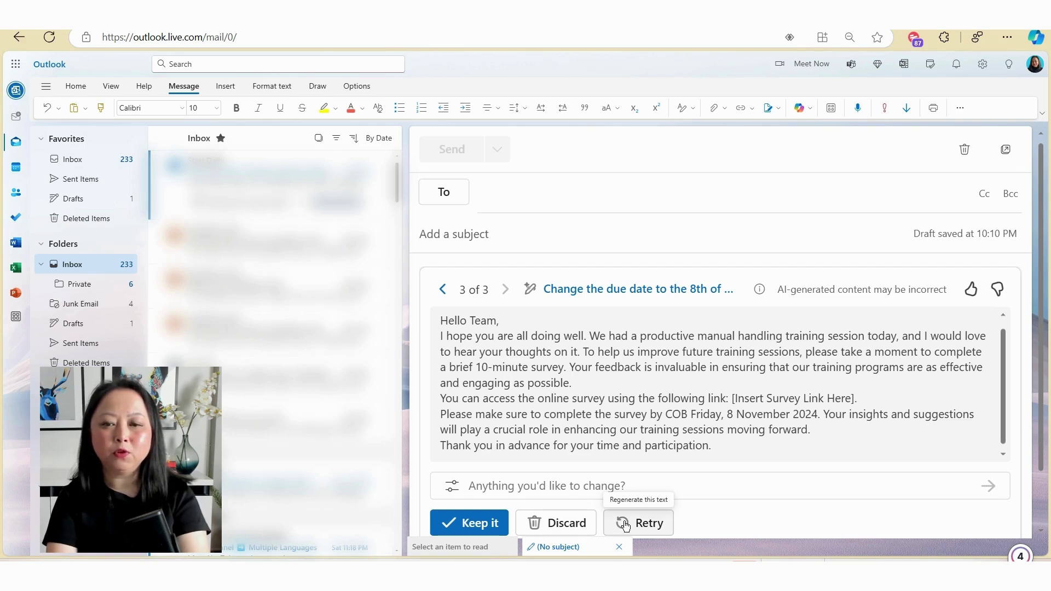
Retry the revised draft and page back through the versions to 4 of 4.
left_click(626, 525)
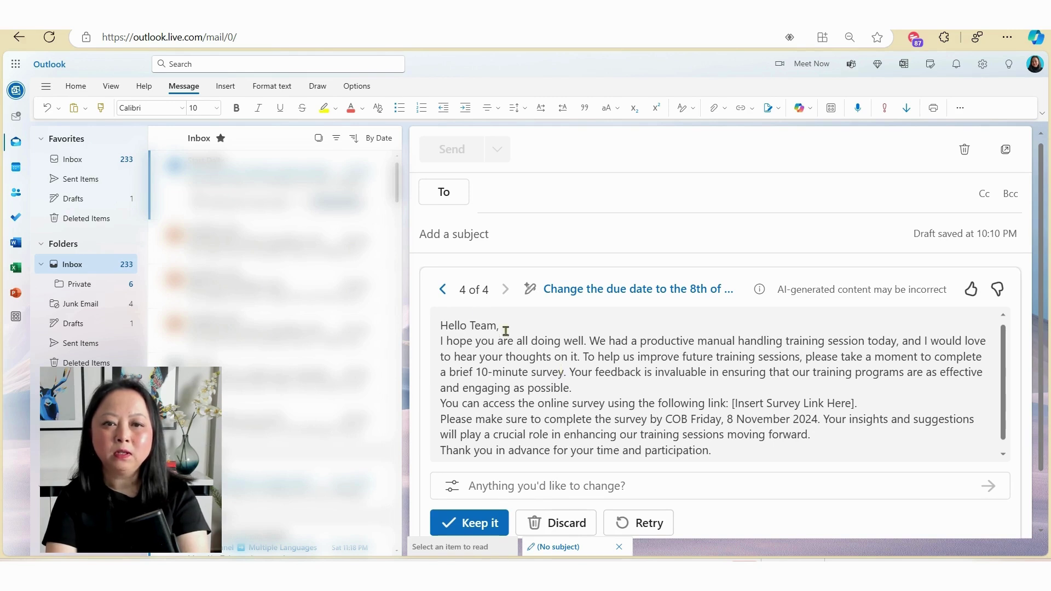
left_click(443, 290)
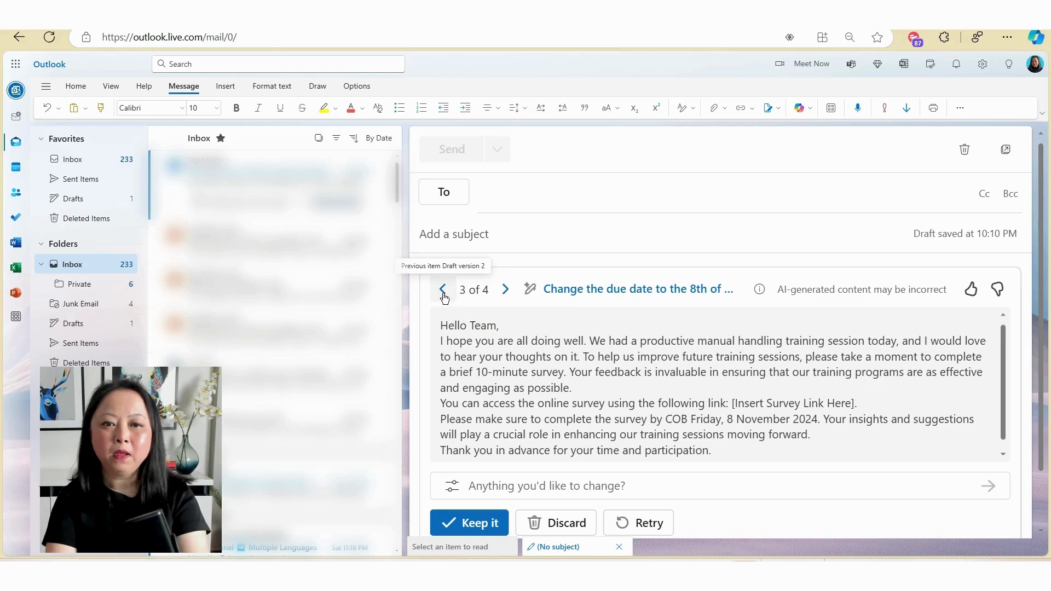
left_click(443, 291)
left_click(443, 290)
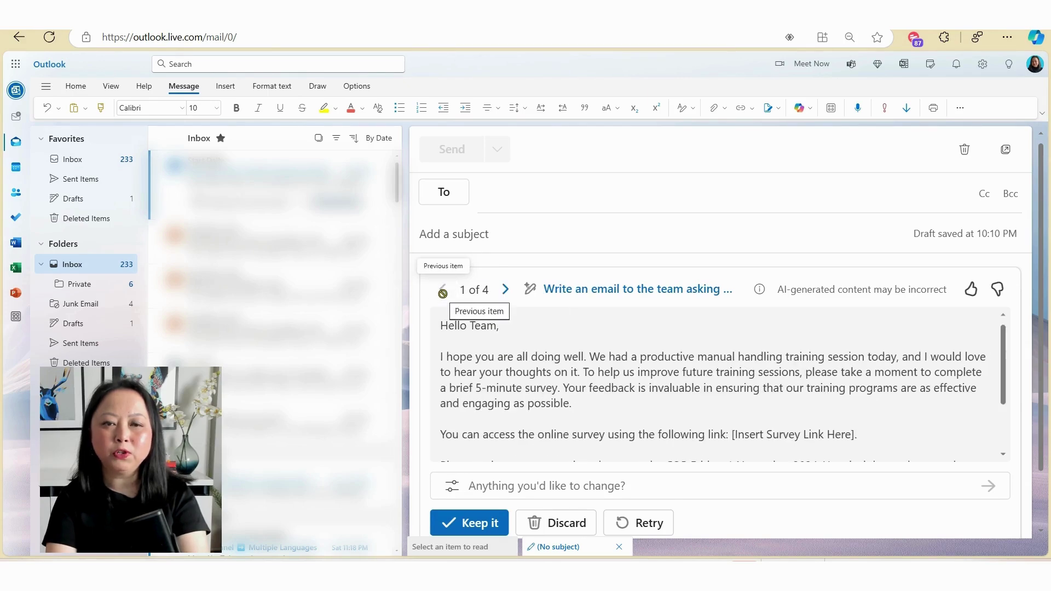
left_click(505, 290)
left_click(504, 289)
left_click(505, 290)
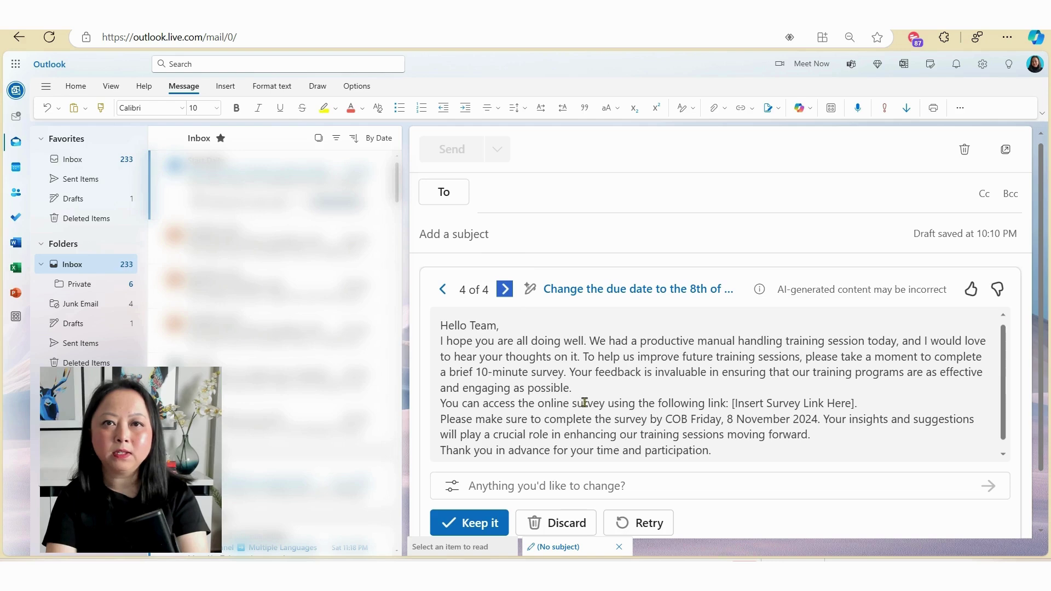
Keep the draft and add blank lines between the greeting, paragraphs, survey link and thank-you line.
left_click(480, 515)
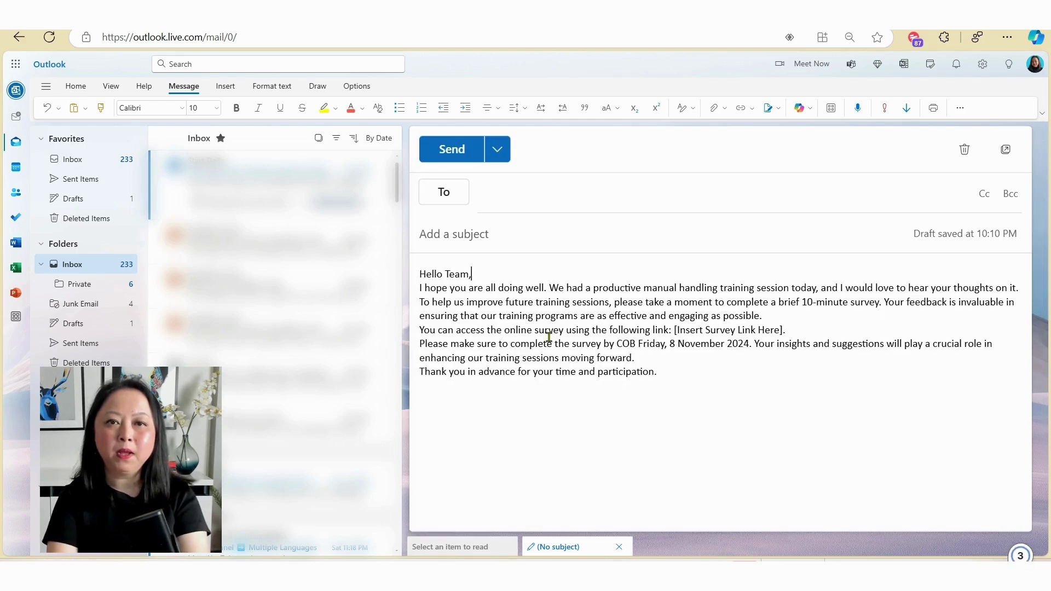
left_click(421, 288)
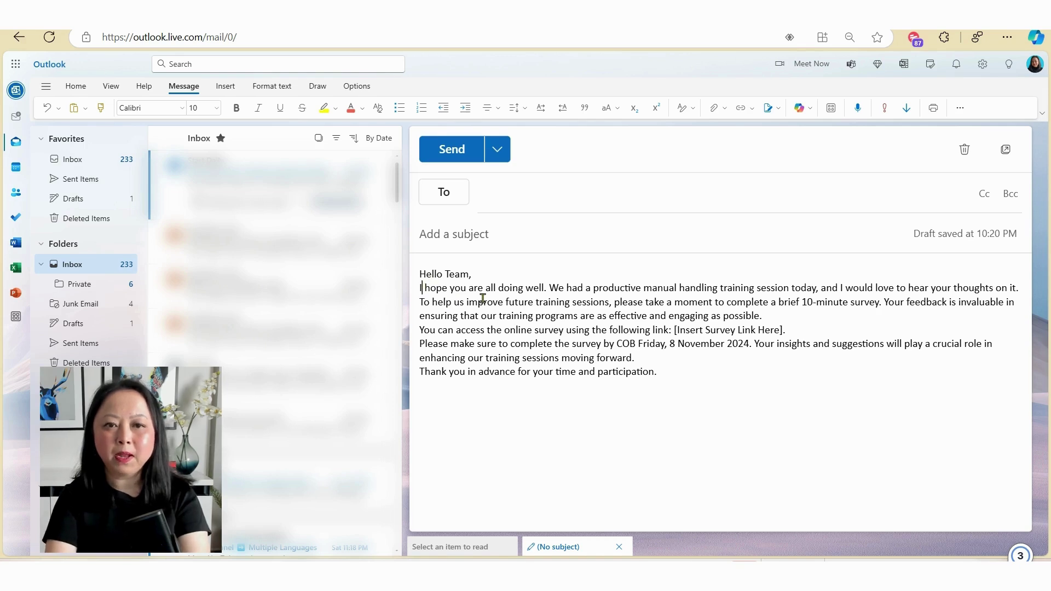
key("Return")
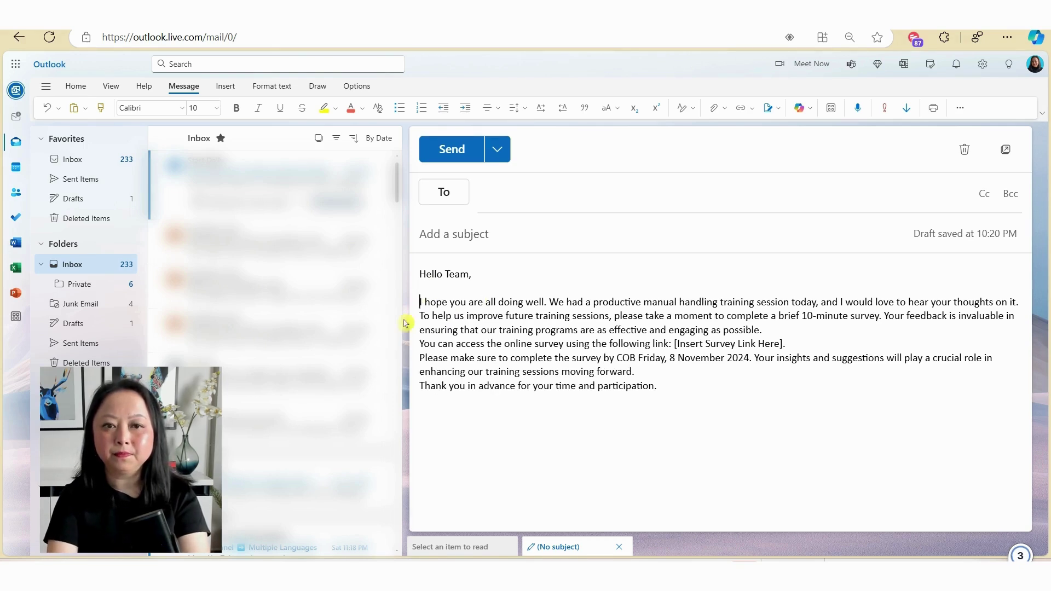
left_click(421, 317)
key("Return")
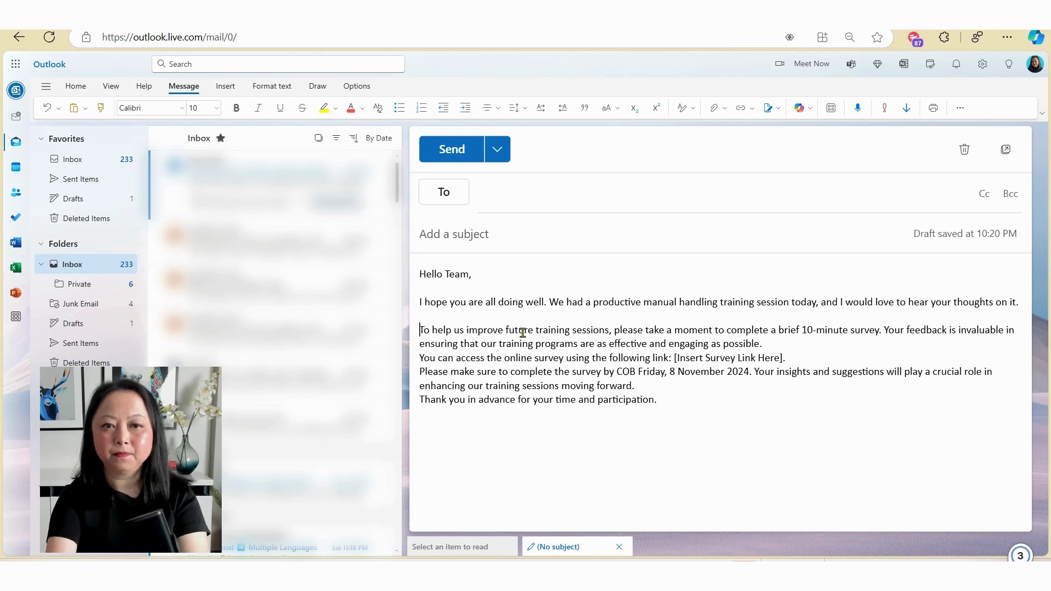
key("Return")
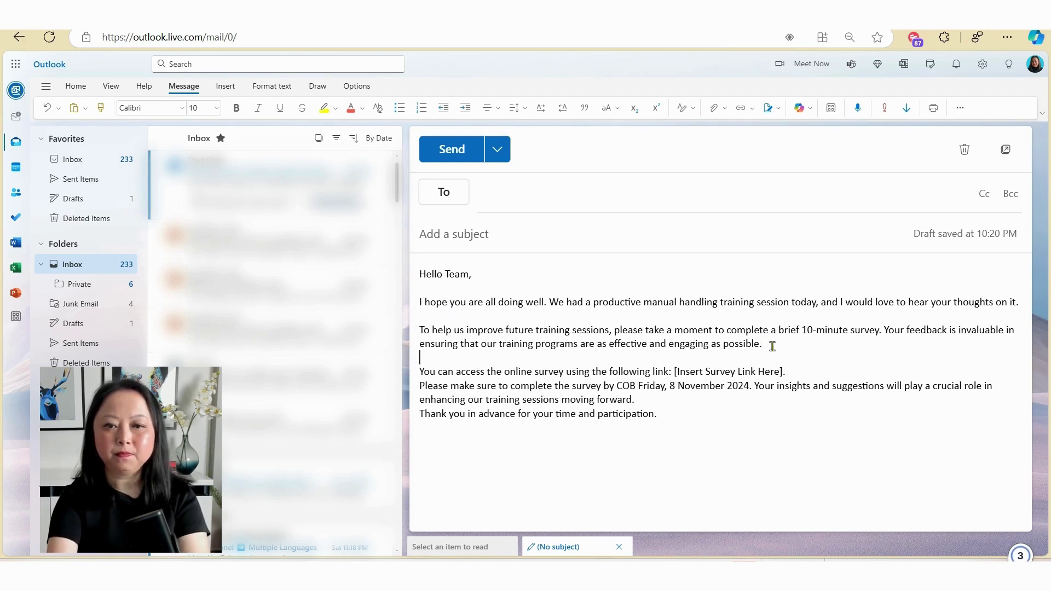
key("Return")
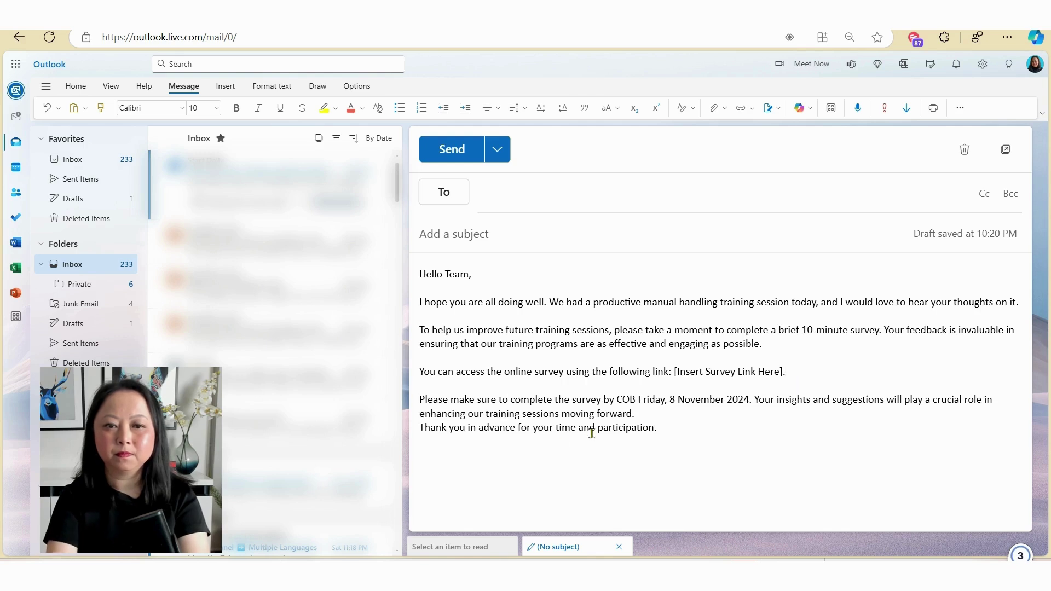
key("Return")
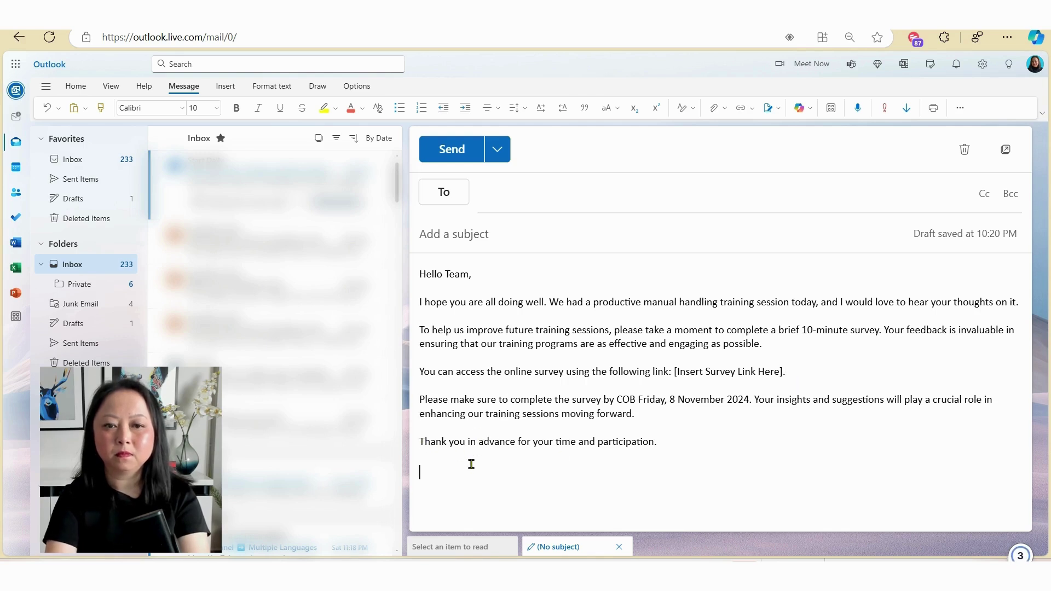
Add a 'Regards,' sign-off with the sender's name and select the [Insert Survey Link Here] placeholder.
type("Regard")
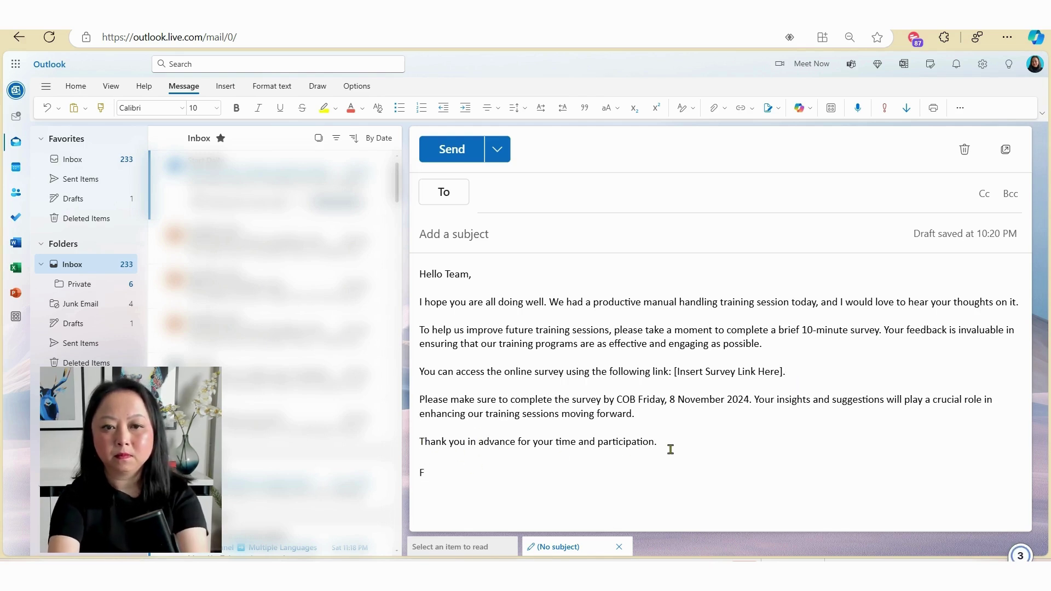
type("s")
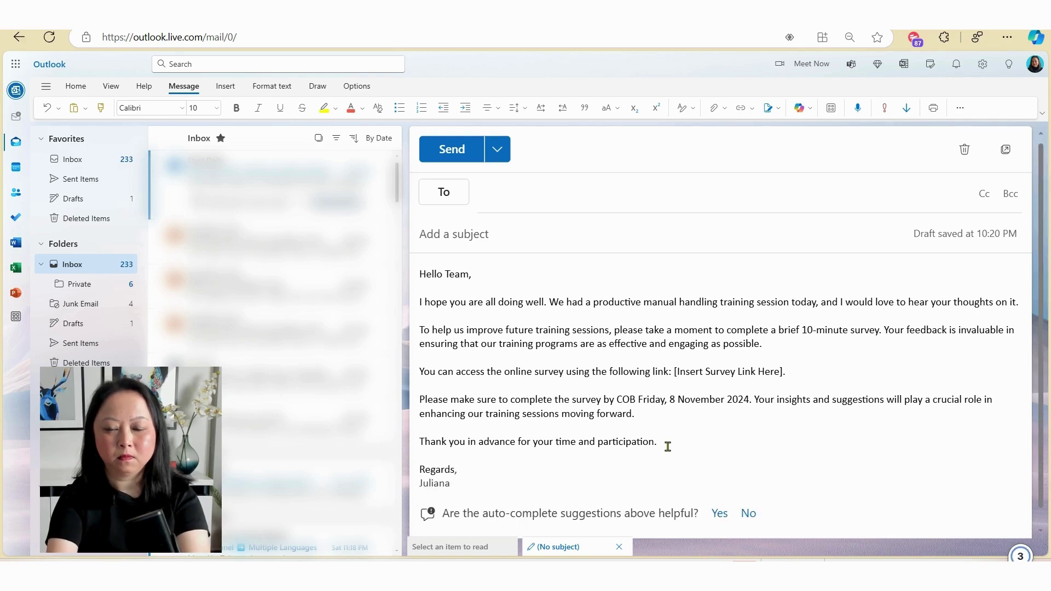
type(",")
key("Return")
type("Juliana")
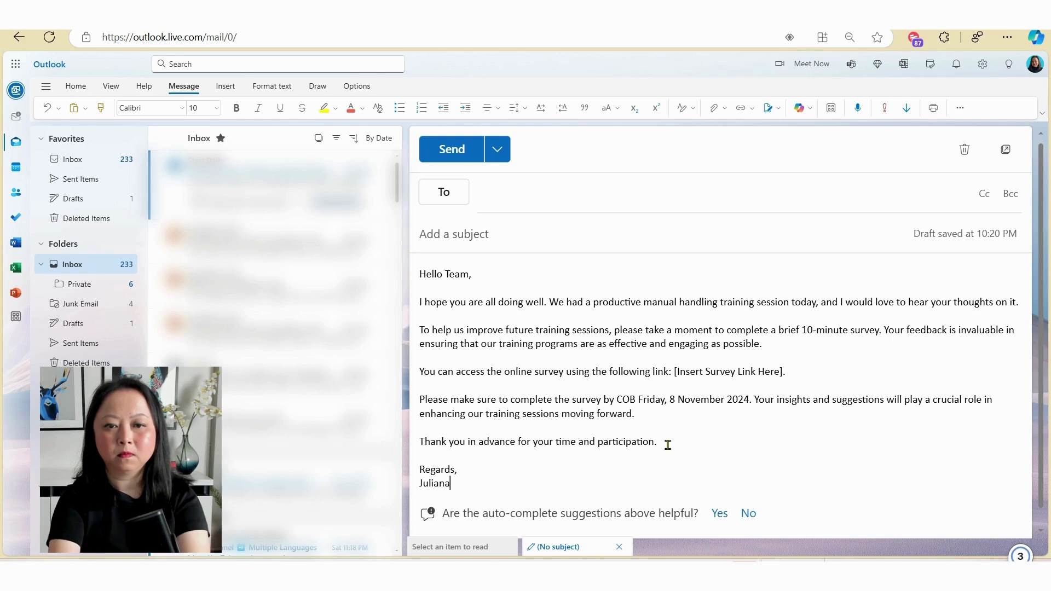
left_click_drag(675, 372, 786, 372)
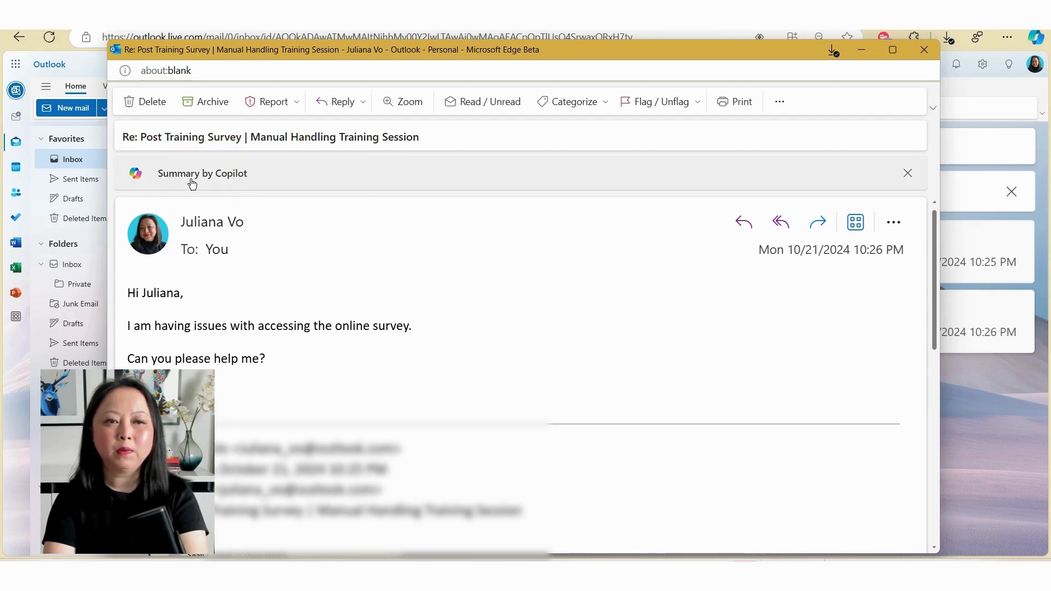
Expand the Summary by Copilot above the survey-access reply.
left_click(192, 183)
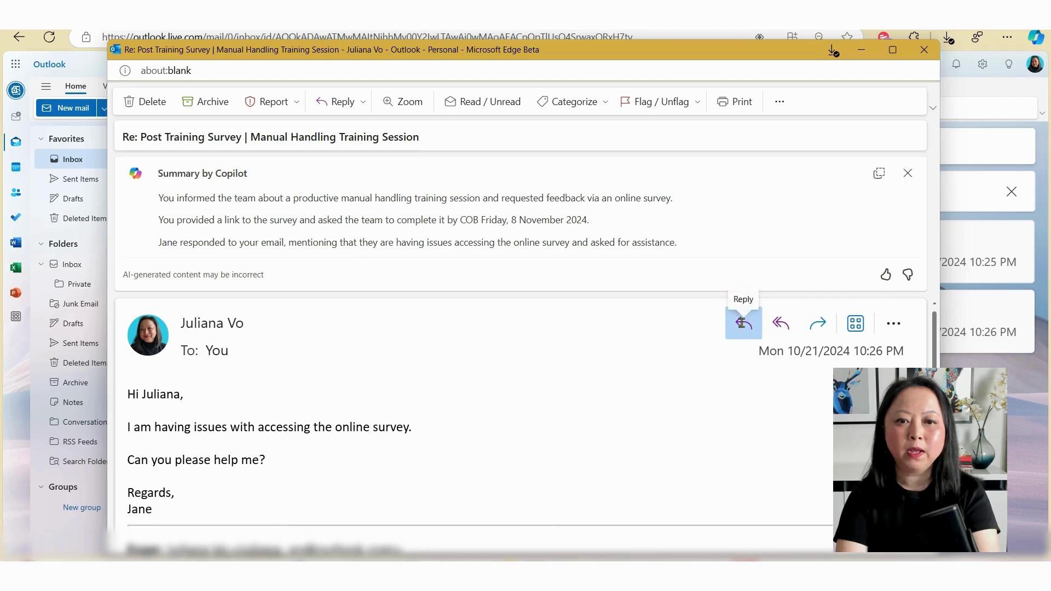
Reply to the survey-access message using a custom Draft with Copilot prompt.
left_click(743, 328)
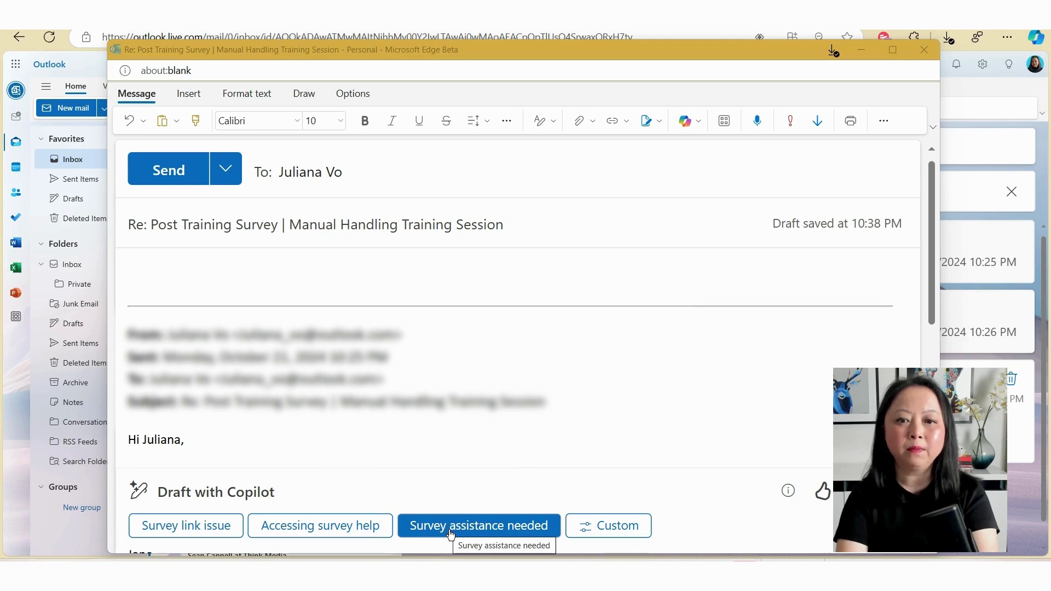
left_click(609, 526)
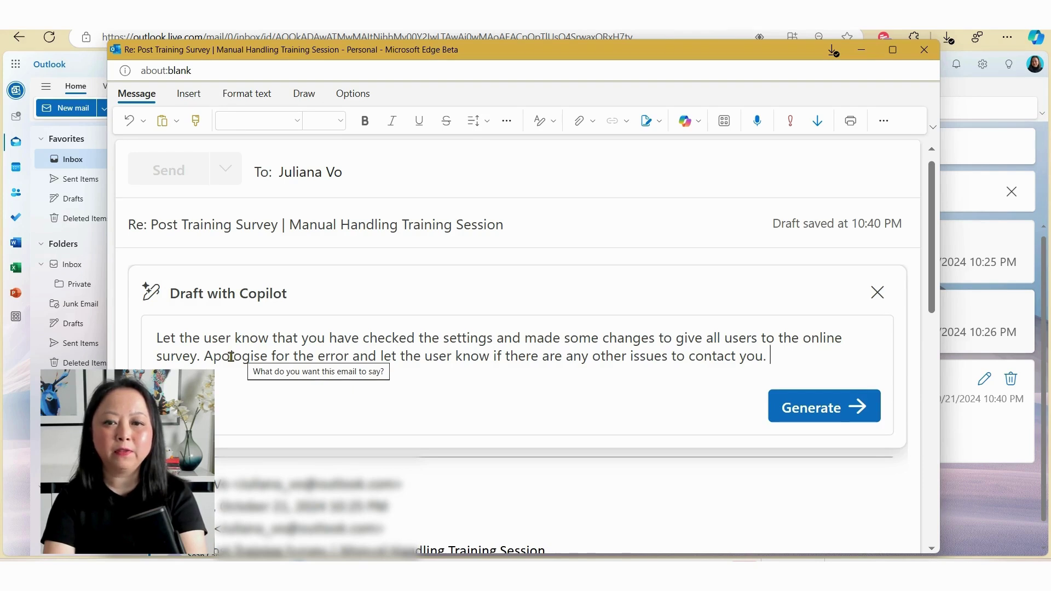
Generate the apology reply confirming survey access, review it, and keep it in the draft.
left_click(797, 417)
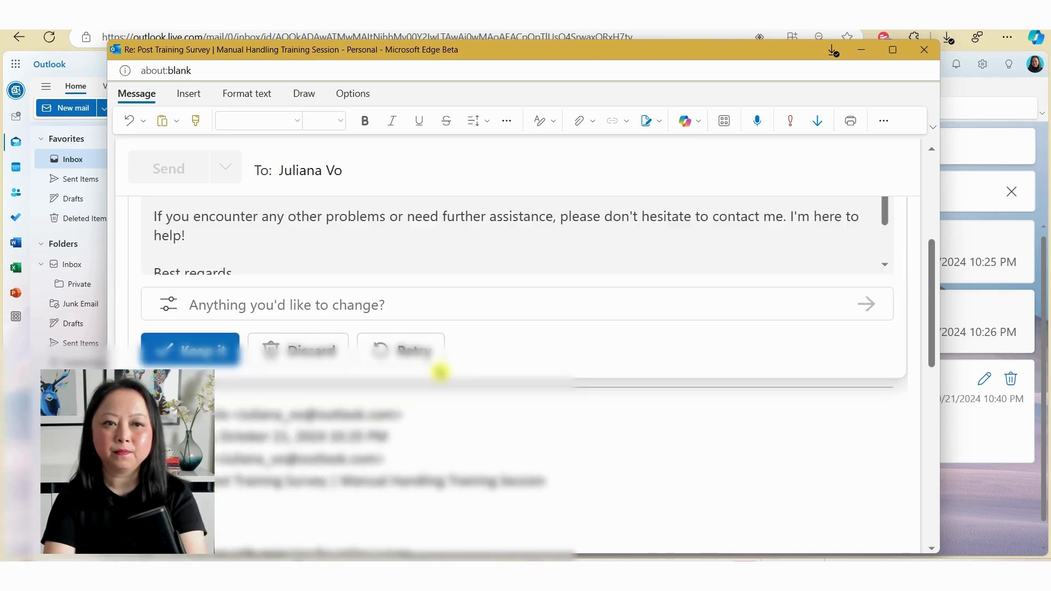
scroll(350, 296, "up", 4)
scroll(353, 300, "down", 3)
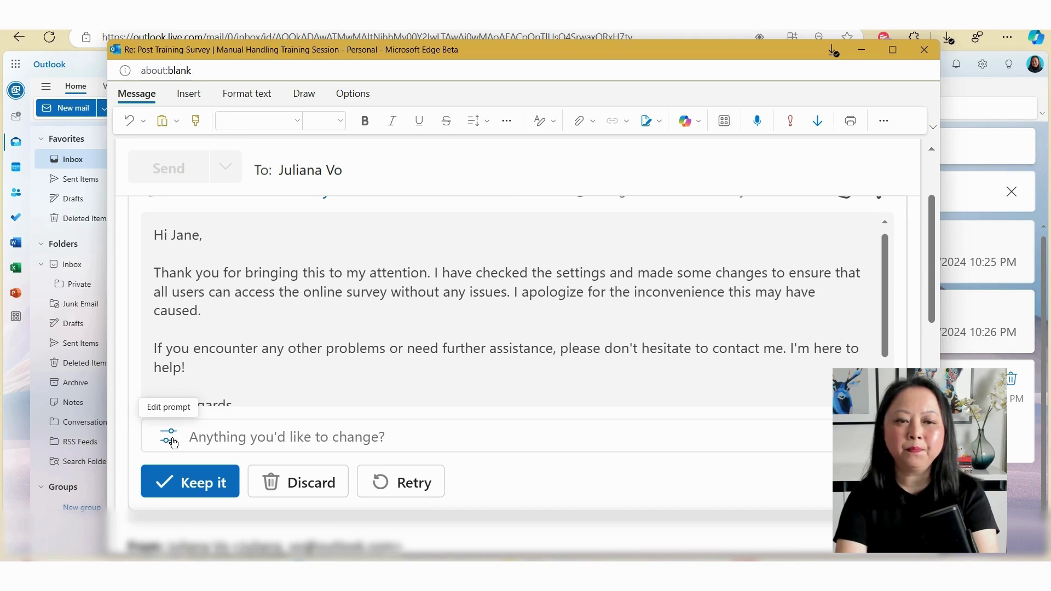
left_click(208, 436)
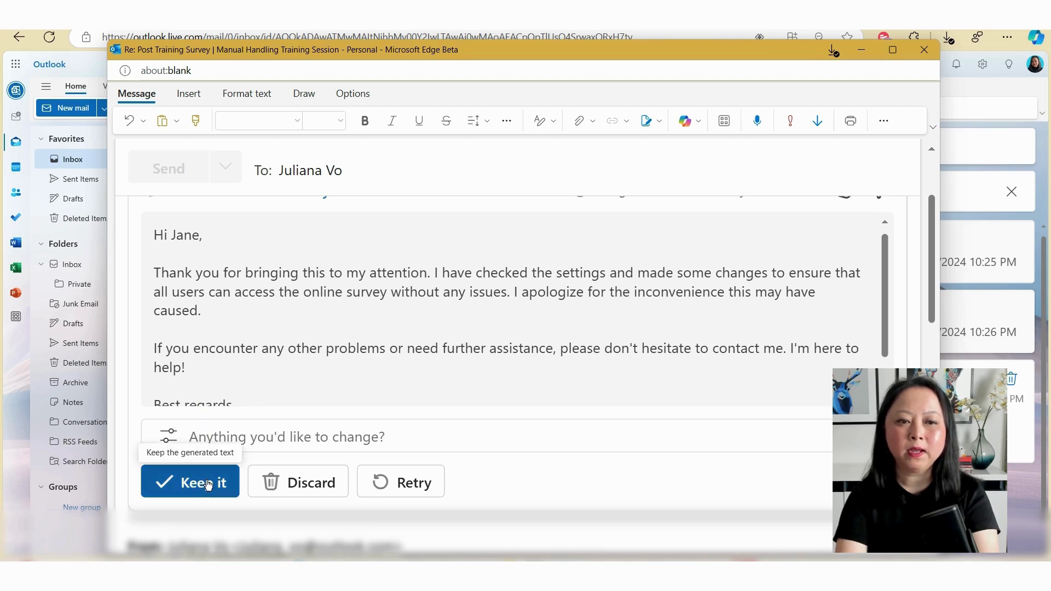
left_click(187, 482)
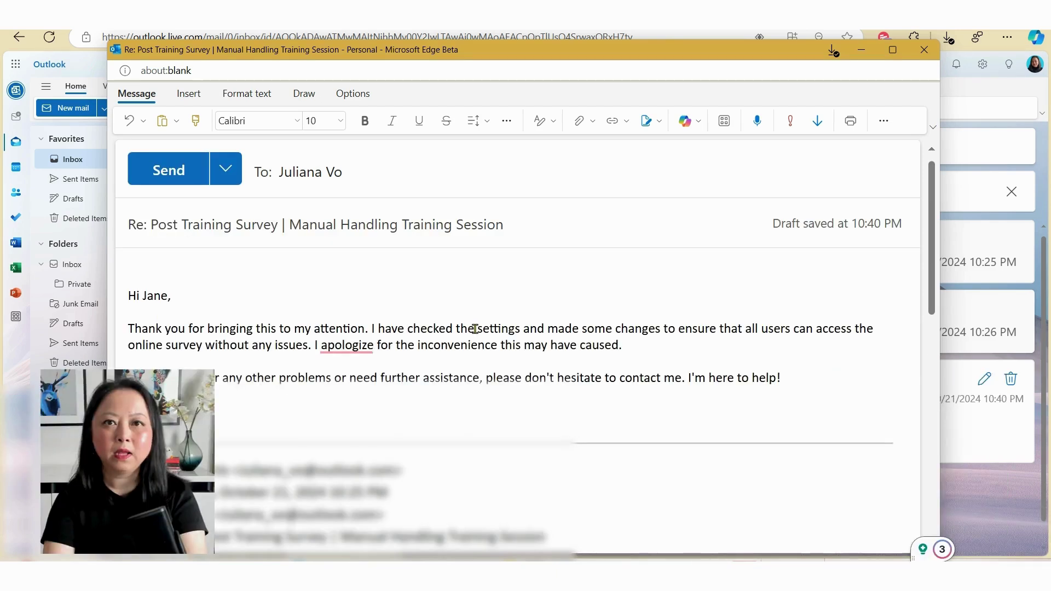
left_click(408, 329)
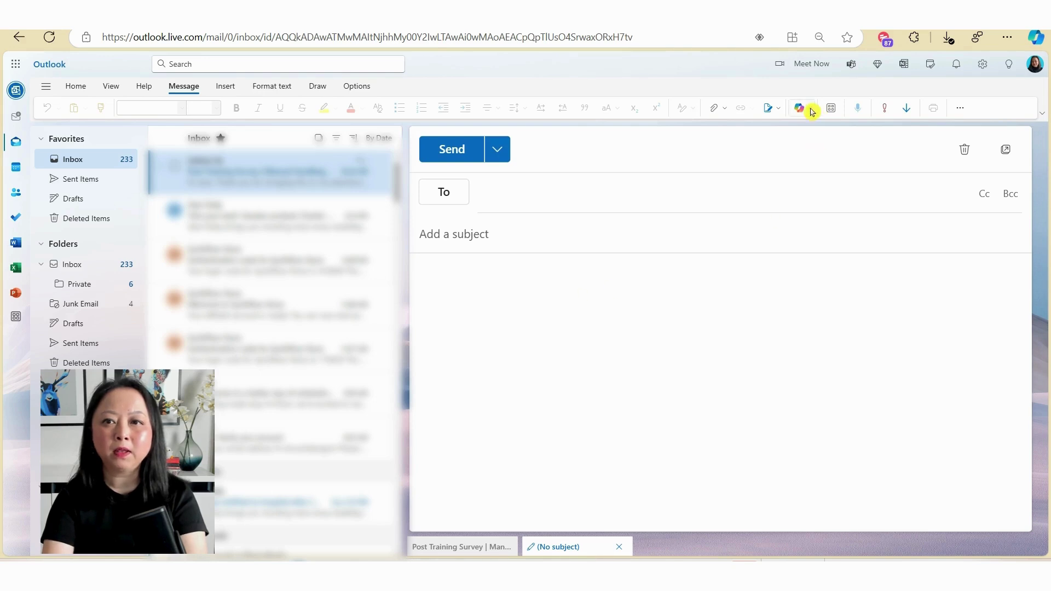
left_click(806, 108)
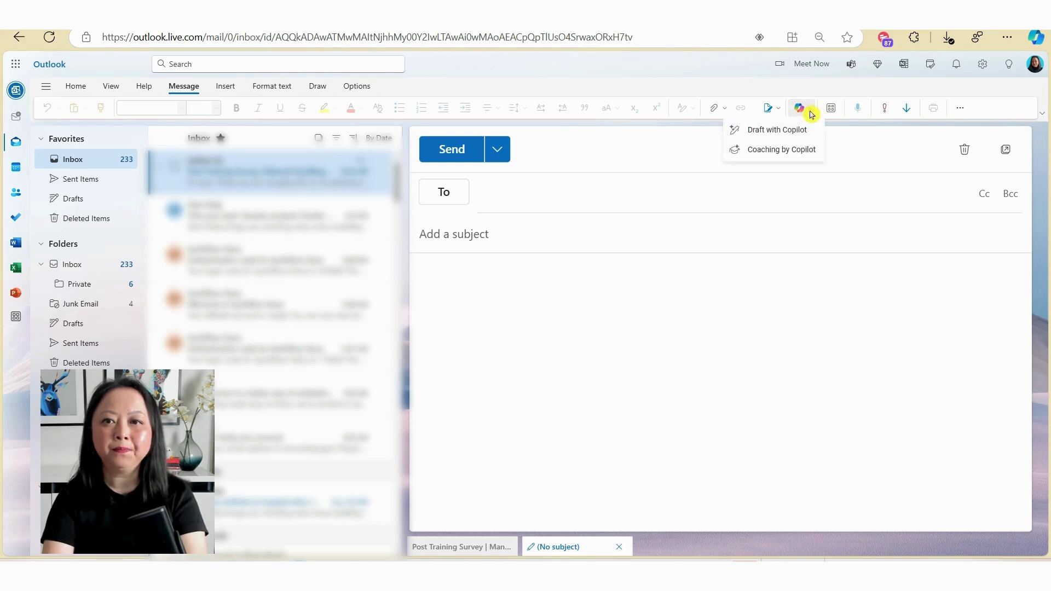
left_click(802, 154)
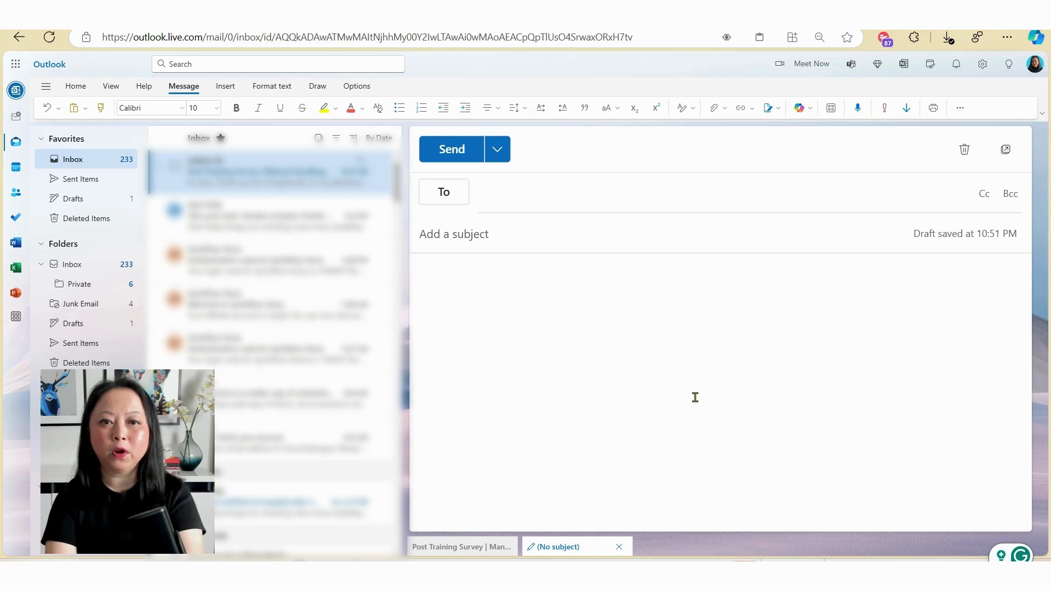
Paste the manual handling survey email into the new message and request Coaching by Copilot.
key("ctrl+v")
scroll(693, 384, "up", 1)
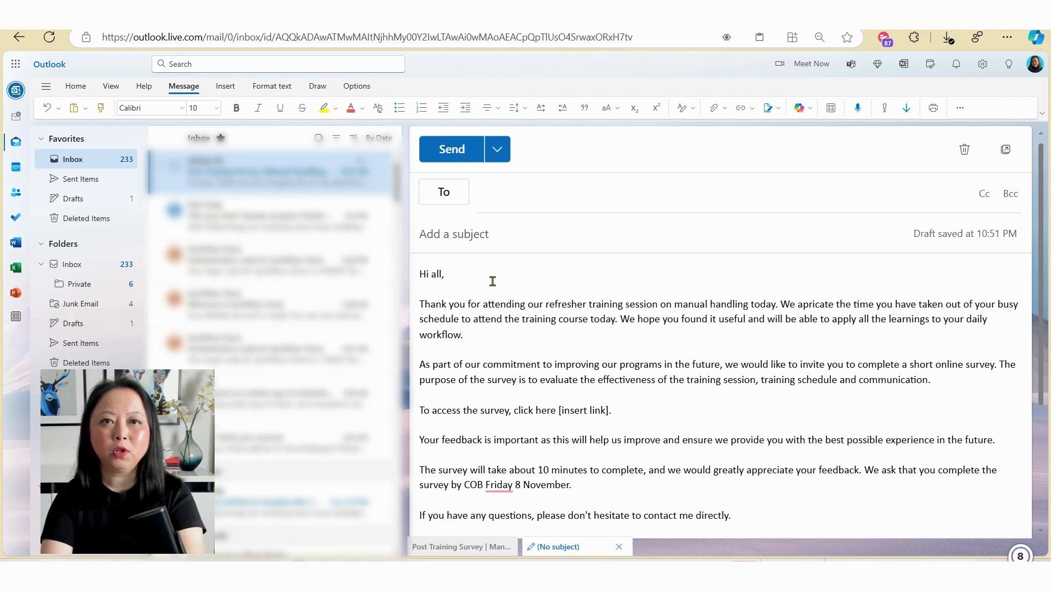
left_click(803, 108)
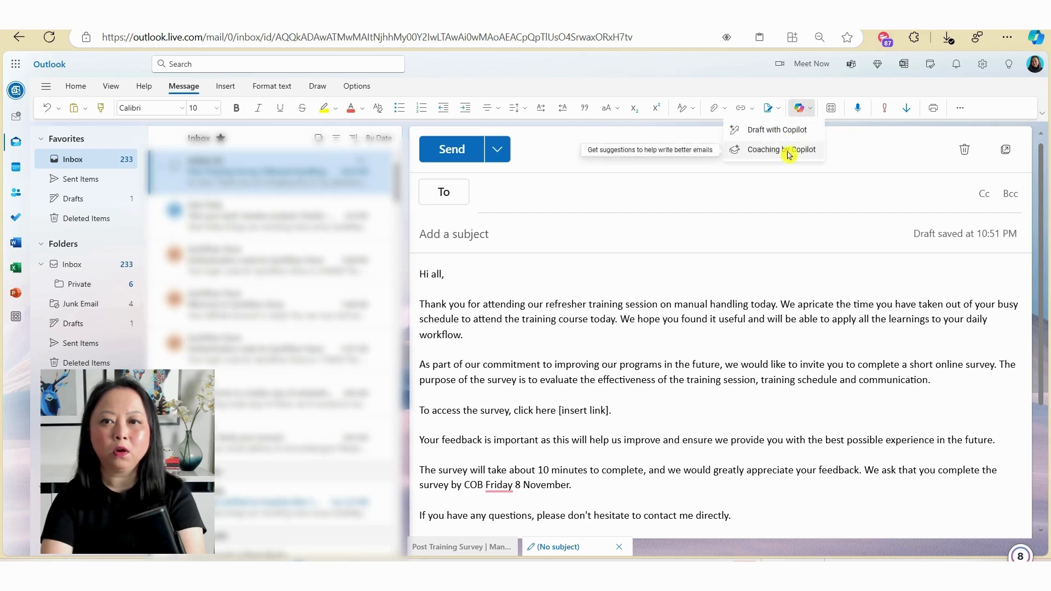
left_click(788, 152)
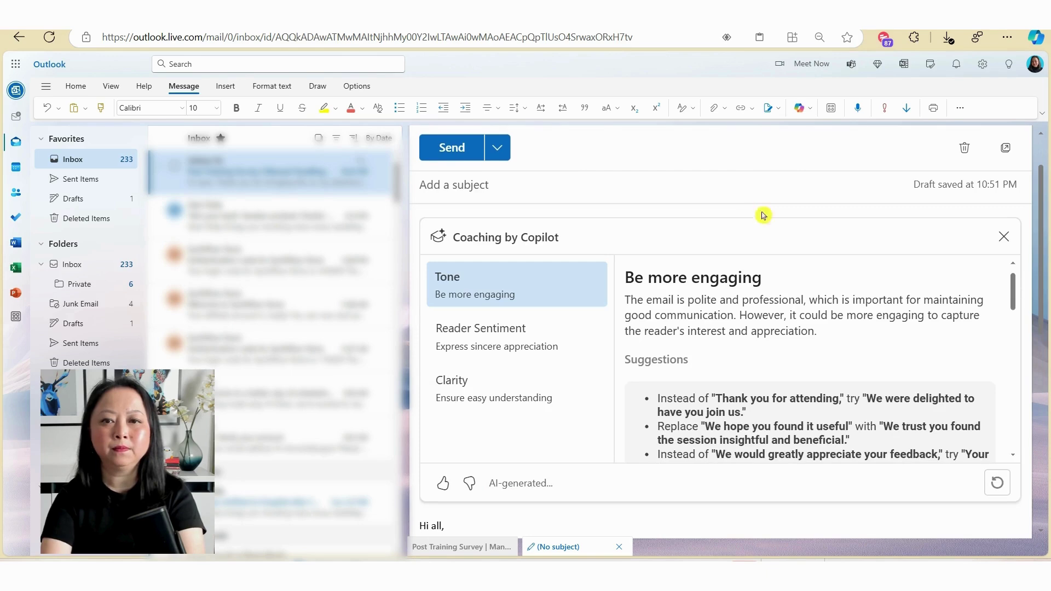
Review the Tone, Reader Sentiment and Clarity suggestions, selecting the rewording for 'We hope you found it useful'.
scroll(739, 186, "down", 3)
left_click(741, 187)
scroll(741, 189, "up", 5)
scroll(739, 187, "down", 2)
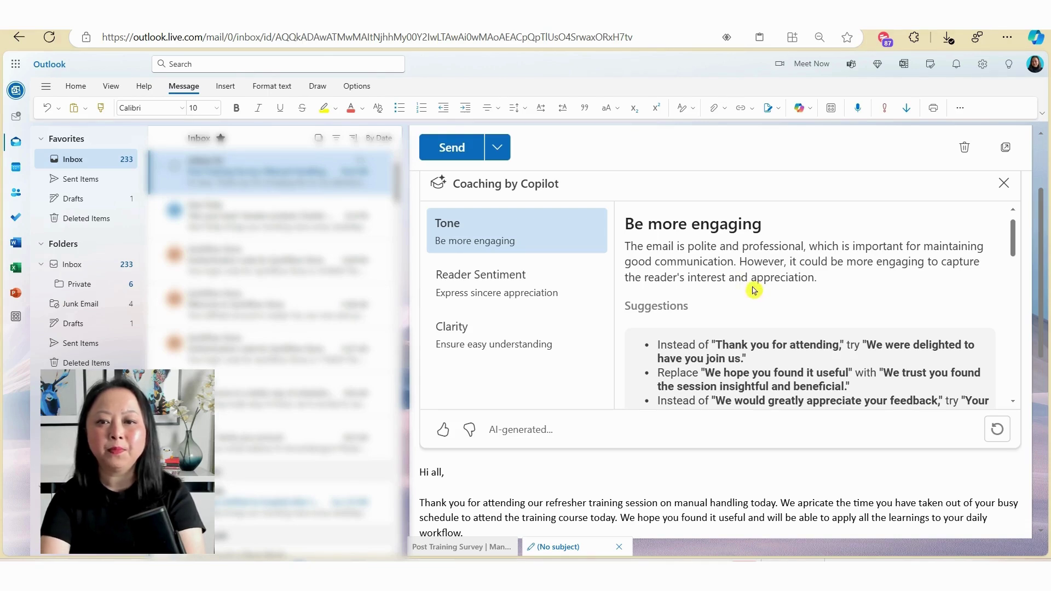
scroll(754, 290, "down", 2)
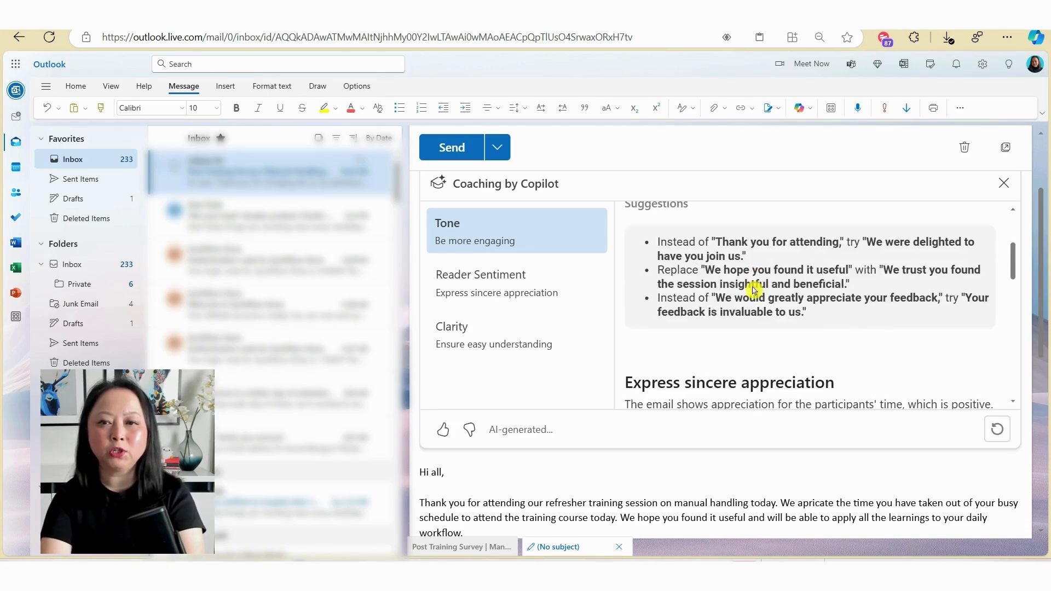
scroll(792, 377, "up", 2)
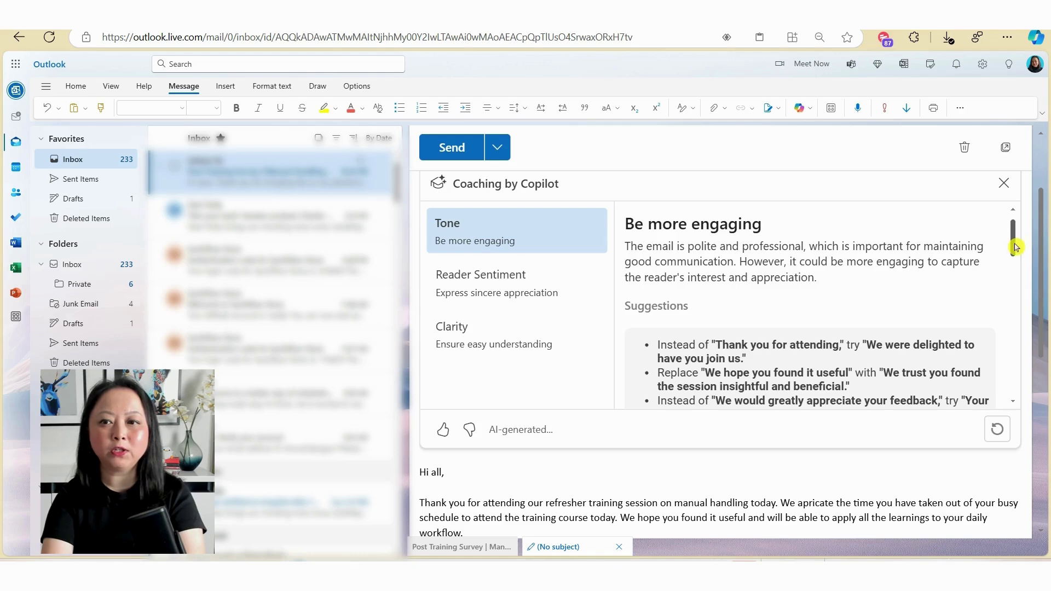
left_click_drag(1015, 248, 1042, 254)
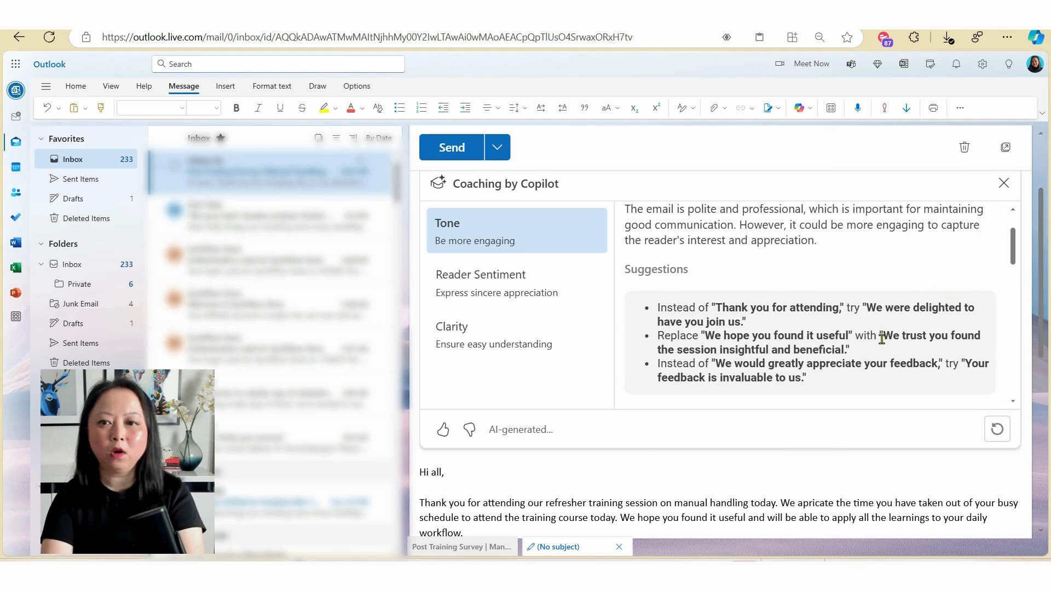
left_click_drag(882, 339, 851, 351)
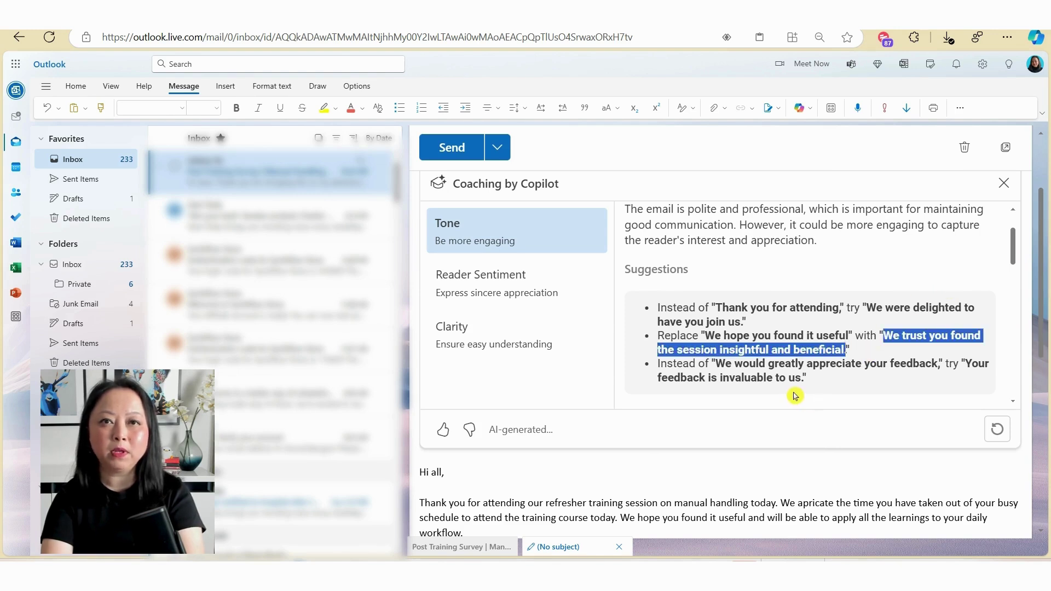